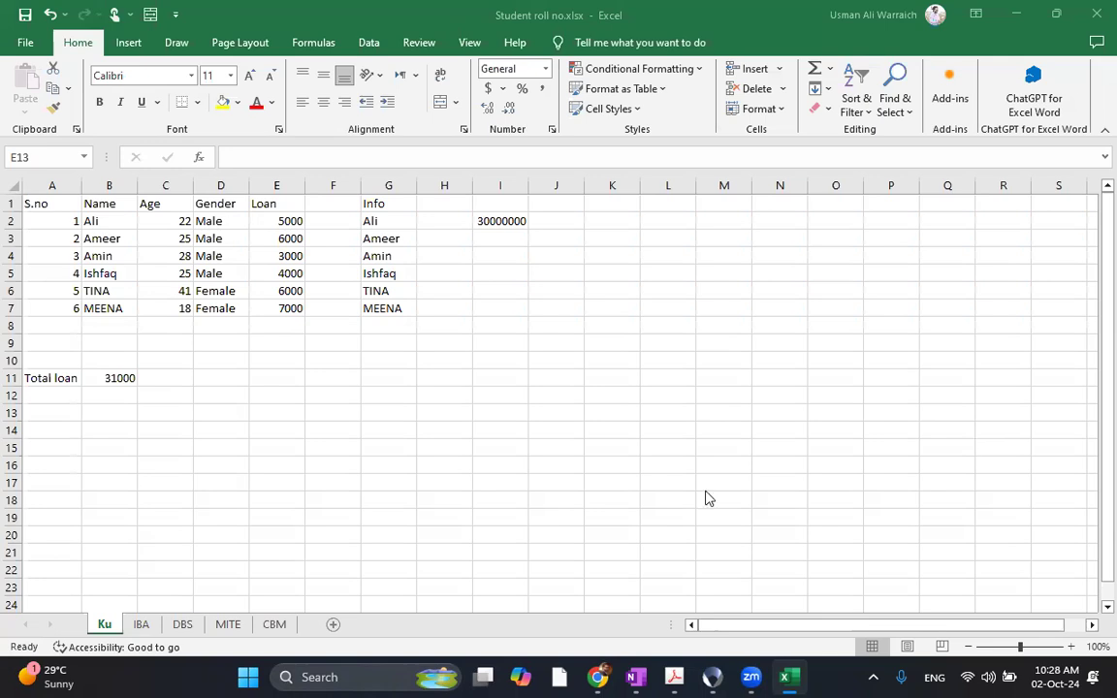
# Step: Add a new worksheet to the workbook and rename it "Master File"
pyautogui.click(332, 627)
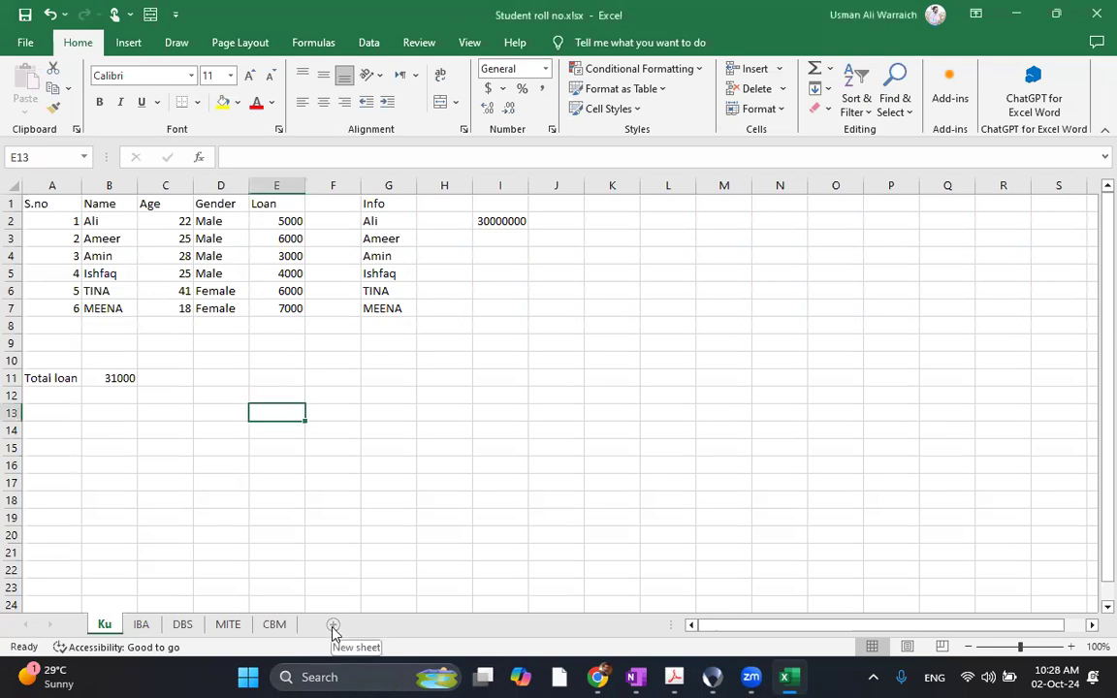
pyautogui.click(332, 626)
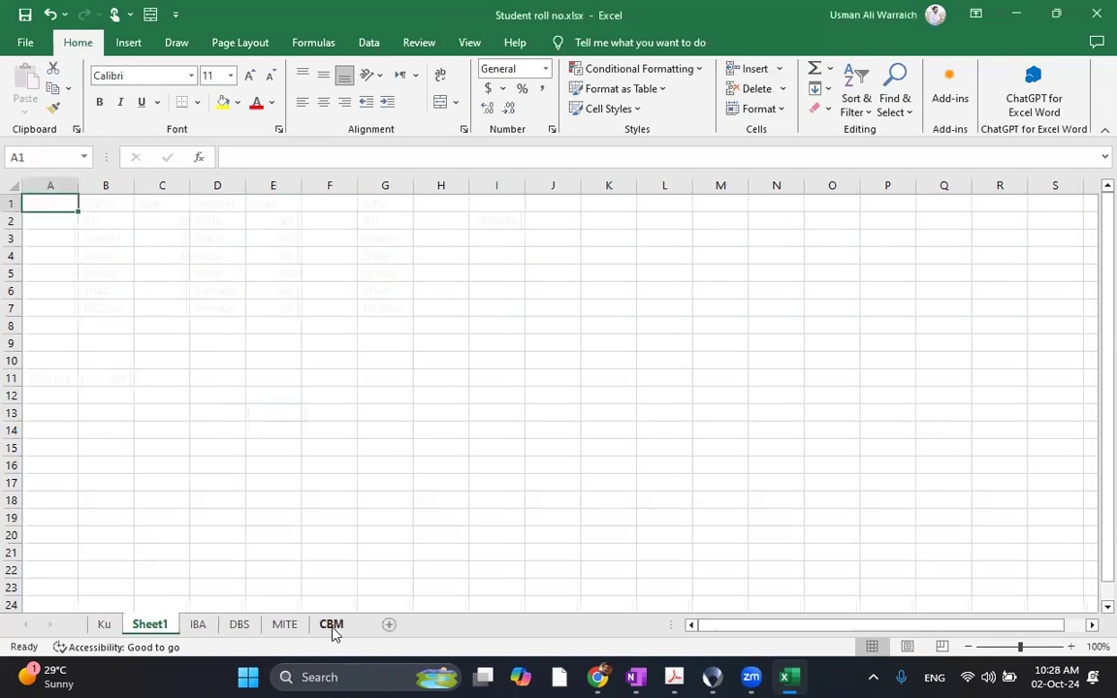
pyautogui.doubleClick(148, 625)
pyautogui.write('Master')
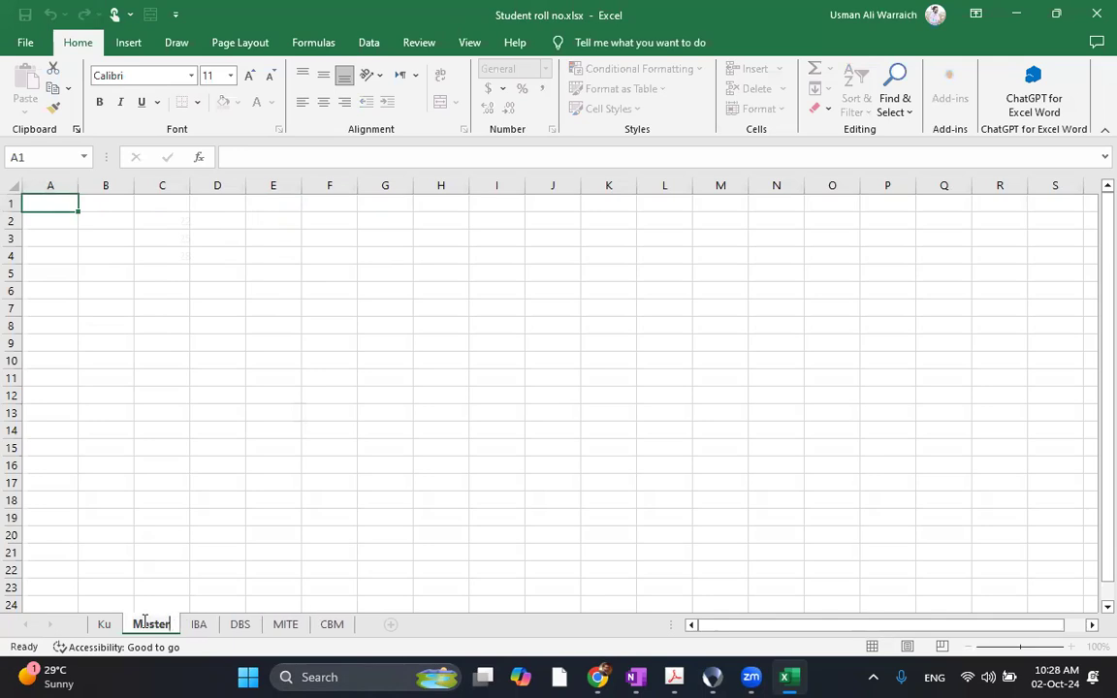
pyautogui.write(' File')
pyautogui.press('Return')
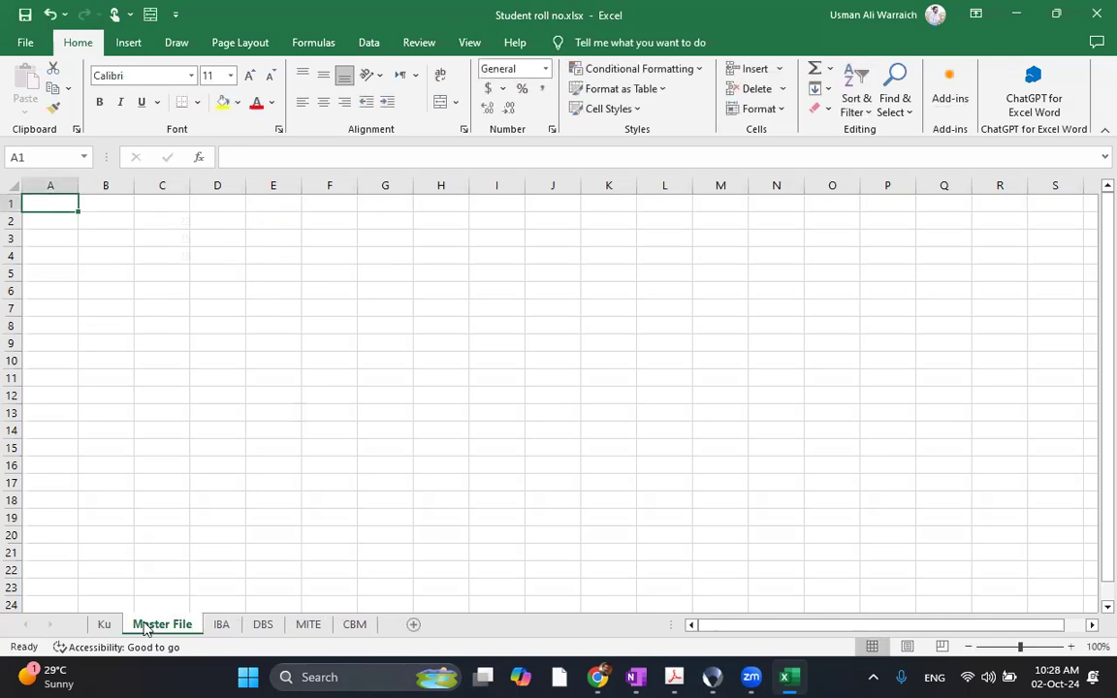
# Step: Enter the label "Total Loan" in cell B1 of the Master File sheet and make C1 the active cell
pyautogui.press('Right')
pyautogui.press('Down')
pyautogui.press('Up')
pyautogui.write('Total')
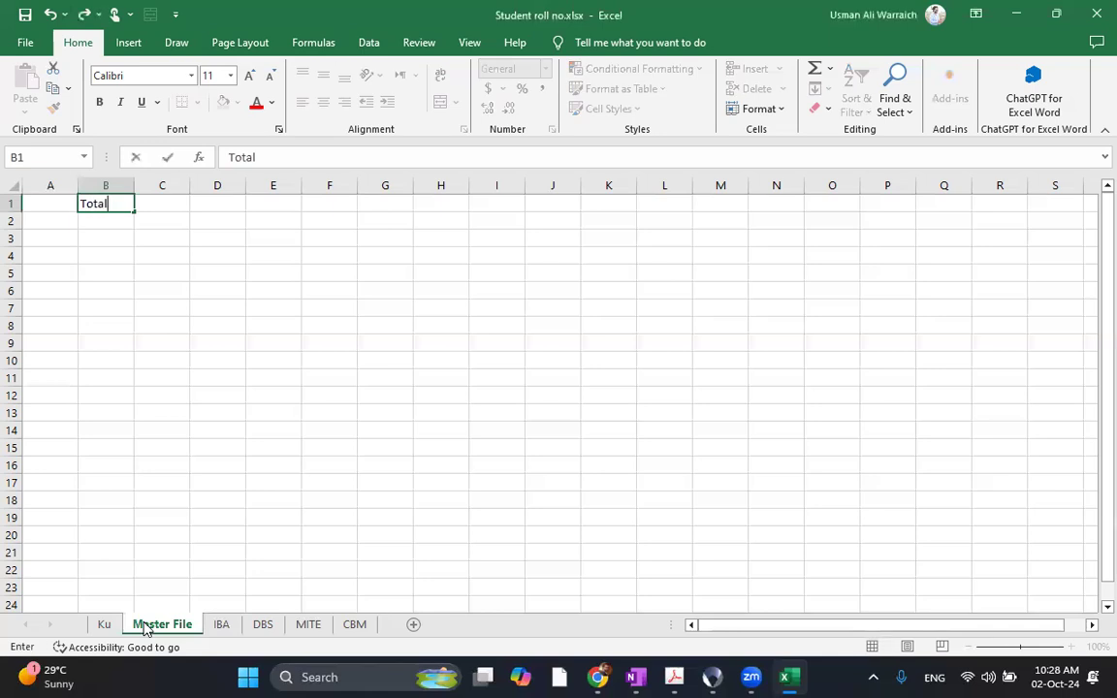
pyautogui.write(' Loan')
pyautogui.press('Return')
pyautogui.press('Right')
pyautogui.press('Up')
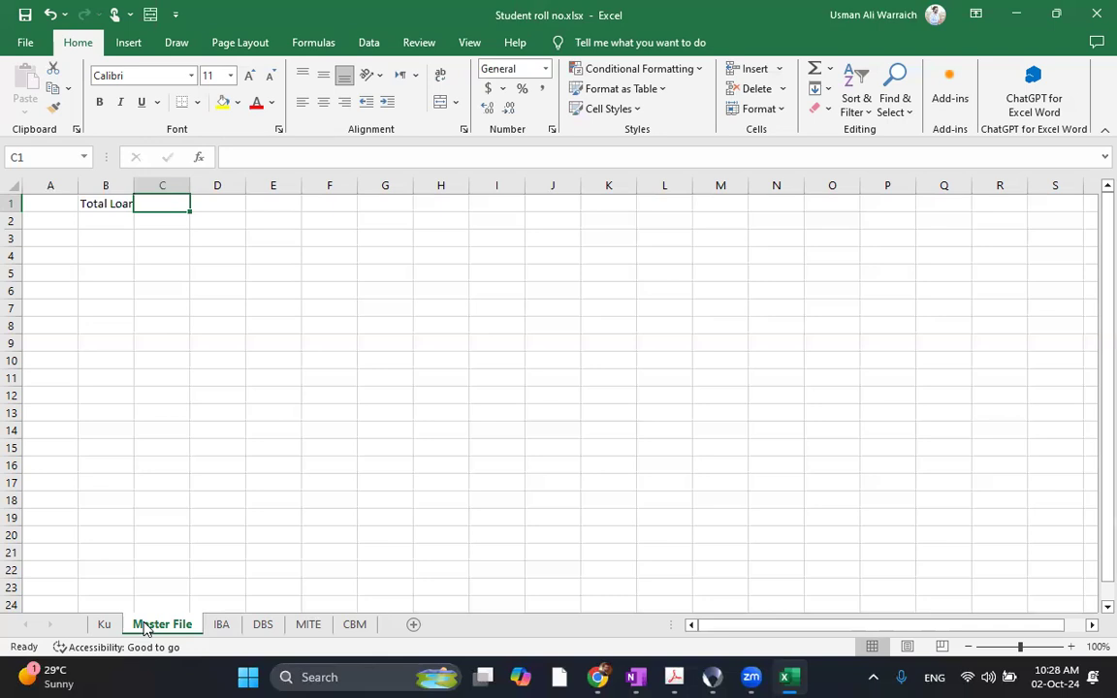
# Step: Look through the Ku, IBA, DBS, MITE and CBM sheets for existing loan data
pyautogui.click(104, 624)
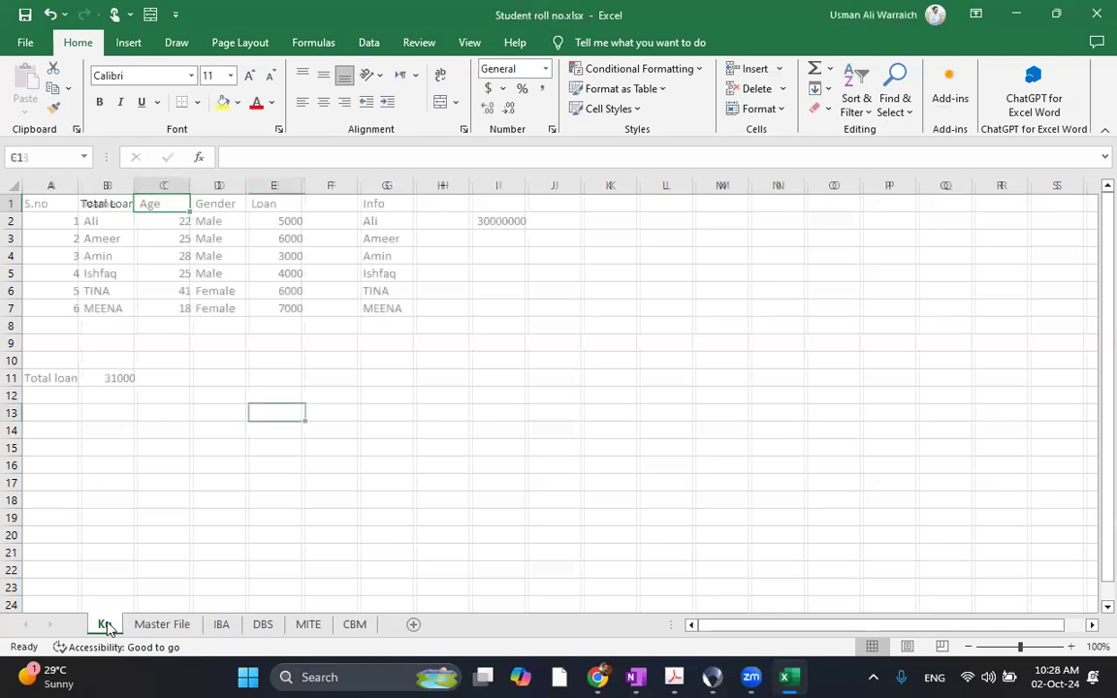
pyautogui.click(222, 626)
pyautogui.click(259, 627)
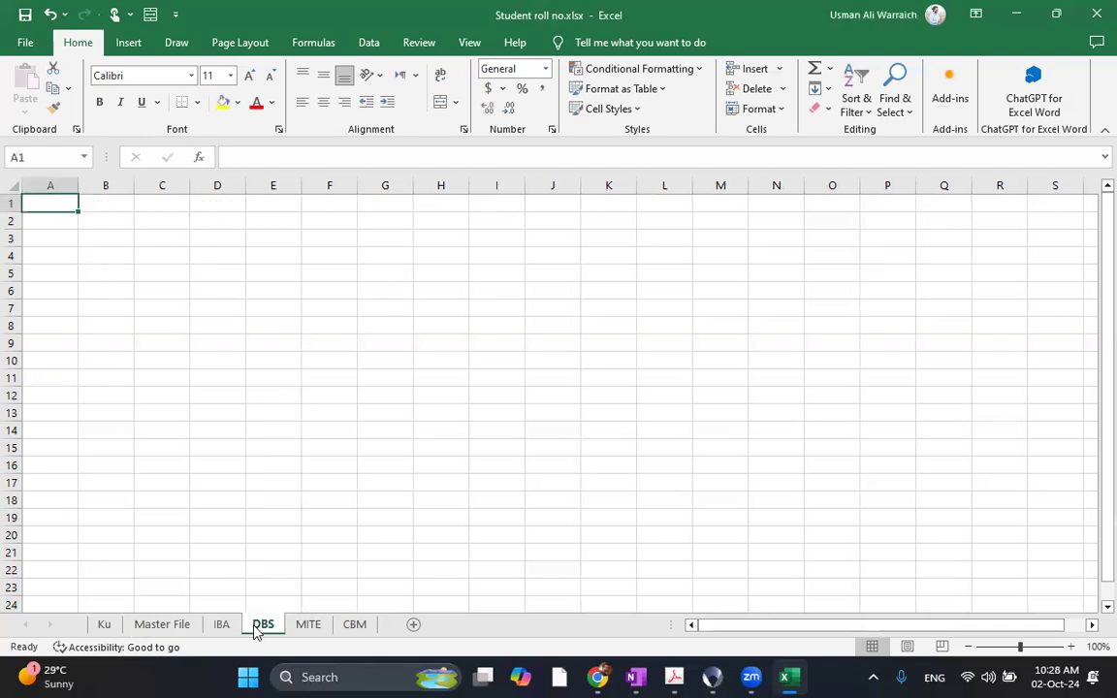
pyautogui.click(303, 628)
pyautogui.click(355, 627)
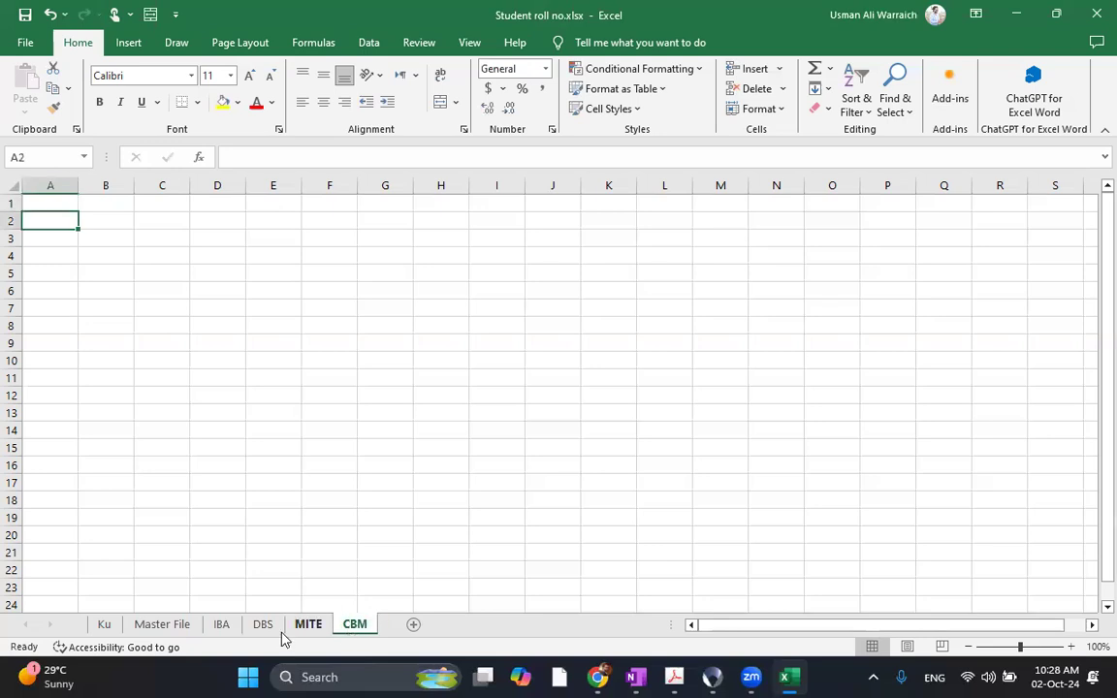
# Step: On the IBA sheet, enter the label "Iba loan" in A1 and the amount 55000 in B1
pyautogui.click(235, 628)
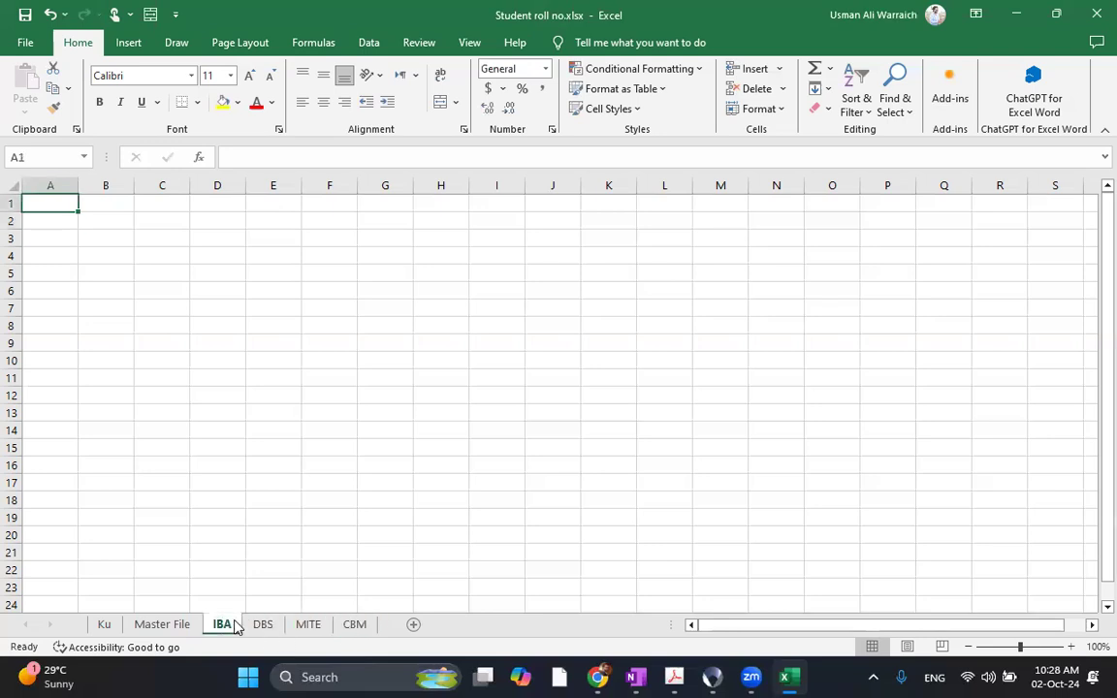
pyautogui.write('Iba loan')
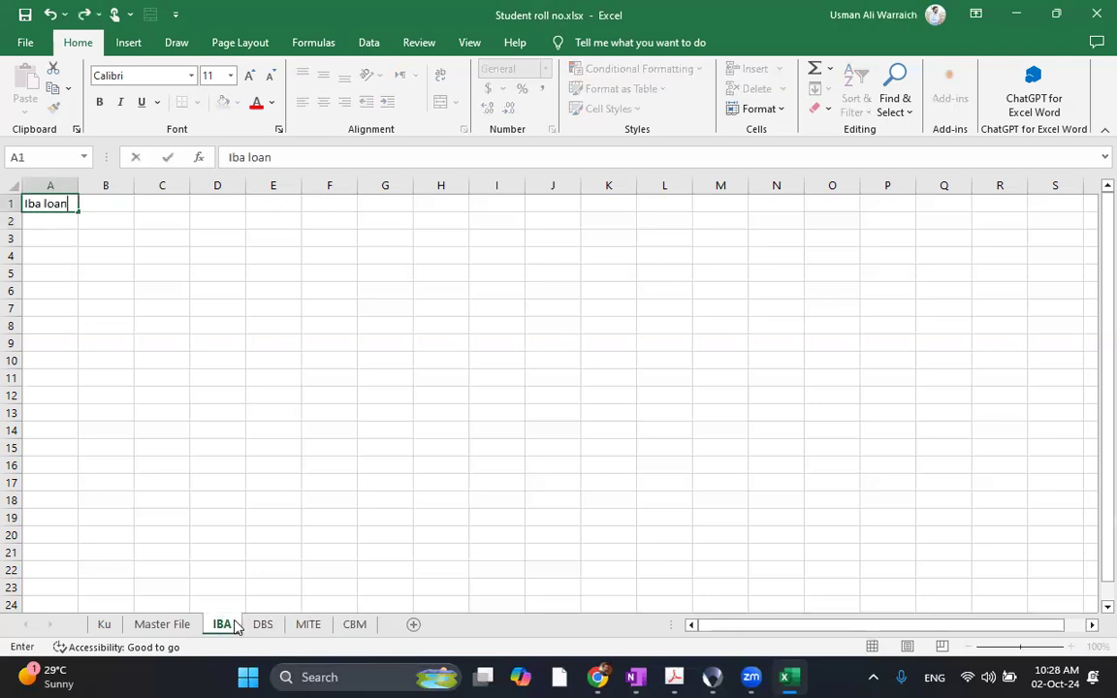
pyautogui.press('Return')
pyautogui.press('Right')
pyautogui.press('Up')
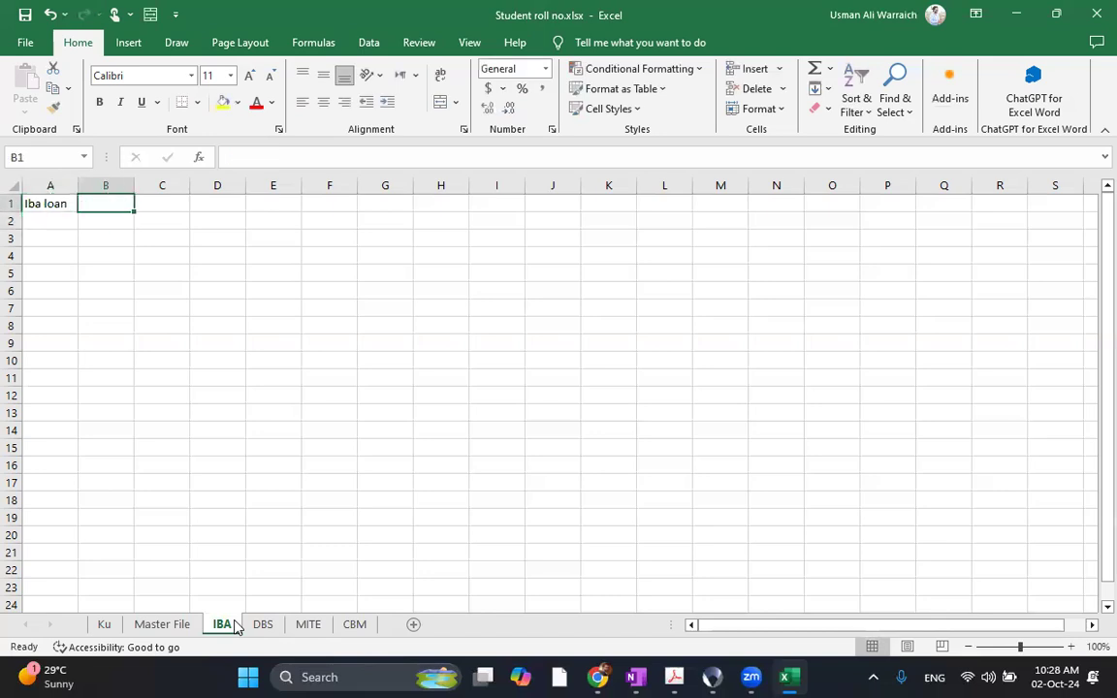
pyautogui.write('55000')
pyautogui.press('Return')
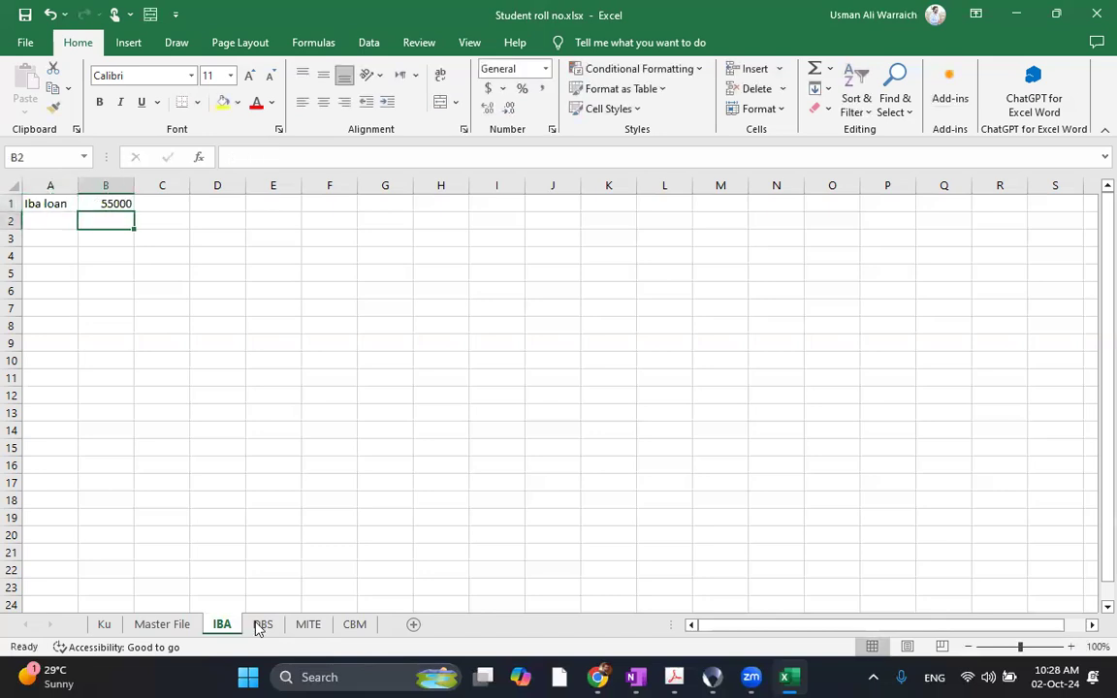
# Step: On the DBS sheet, enter the label "dbs loan" in A1 and the amount 22000 in B1
pyautogui.click(260, 626)
pyautogui.write('db')
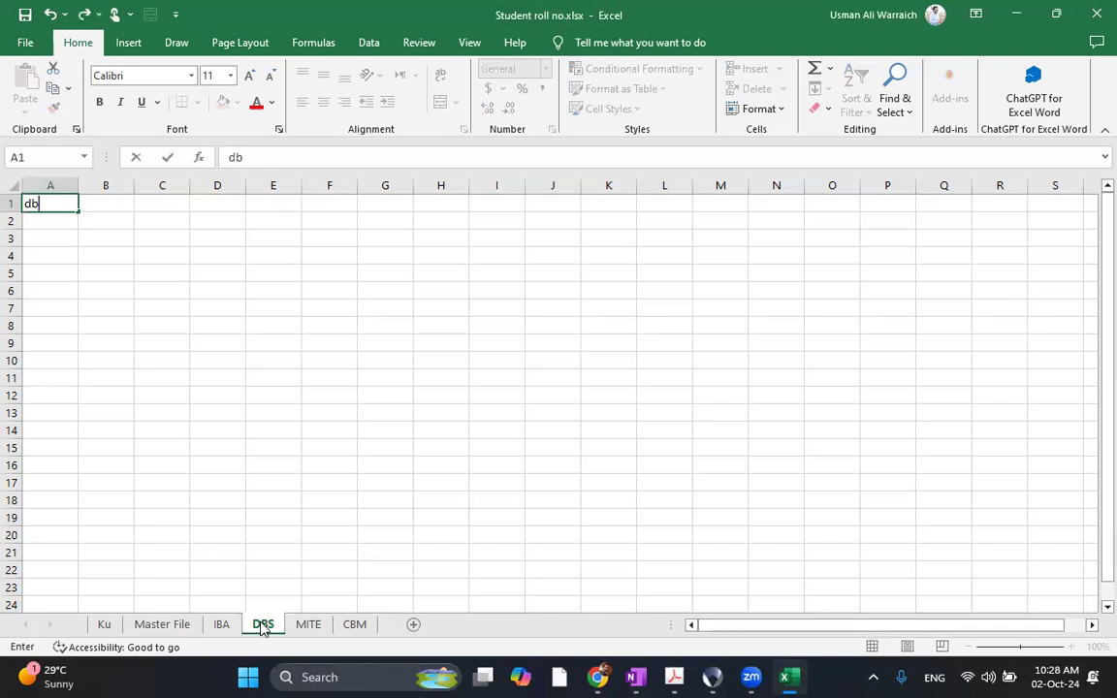
pyautogui.write('s loan')
pyautogui.press('Return')
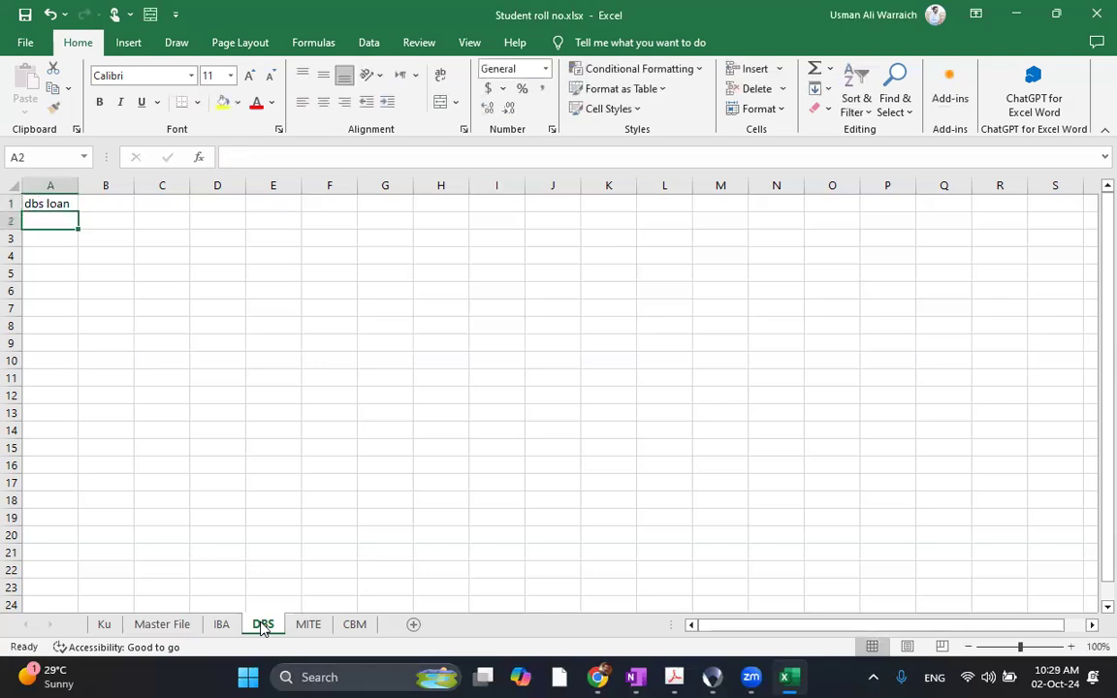
pyautogui.press('Up')
pyautogui.press('Right')
pyautogui.write('2200')
pyautogui.press('Tab')
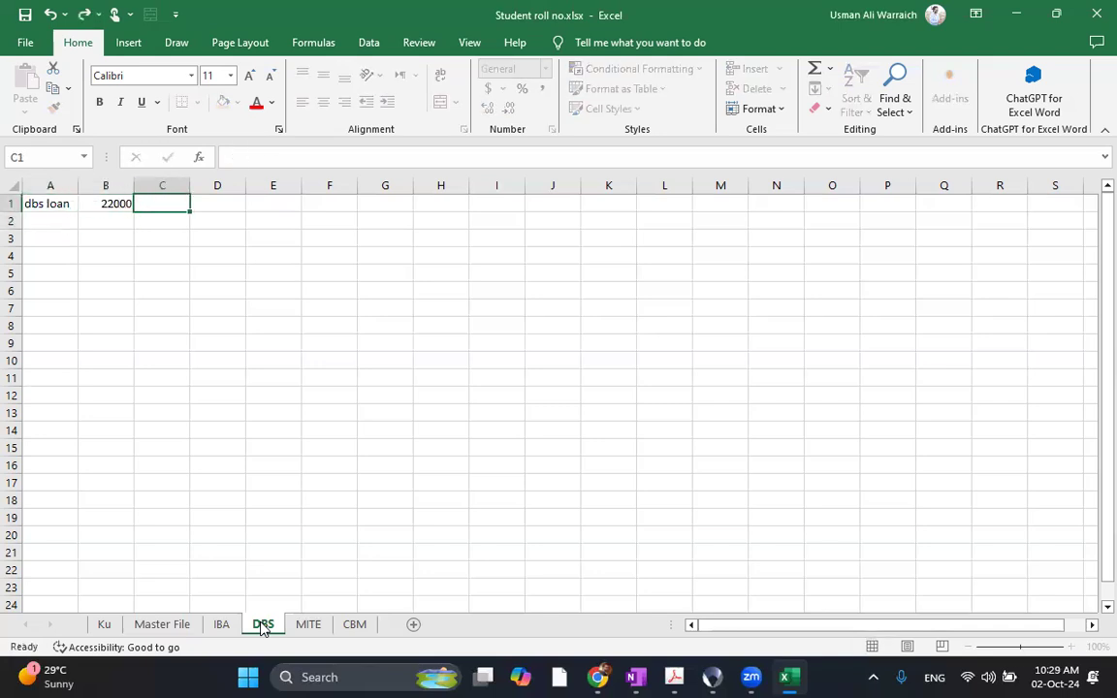
# Step: On the MITE sheet, enter the label "mite loan" in A1 and the amount 8000 in B1
pyautogui.click(318, 631)
pyautogui.write('mite o')
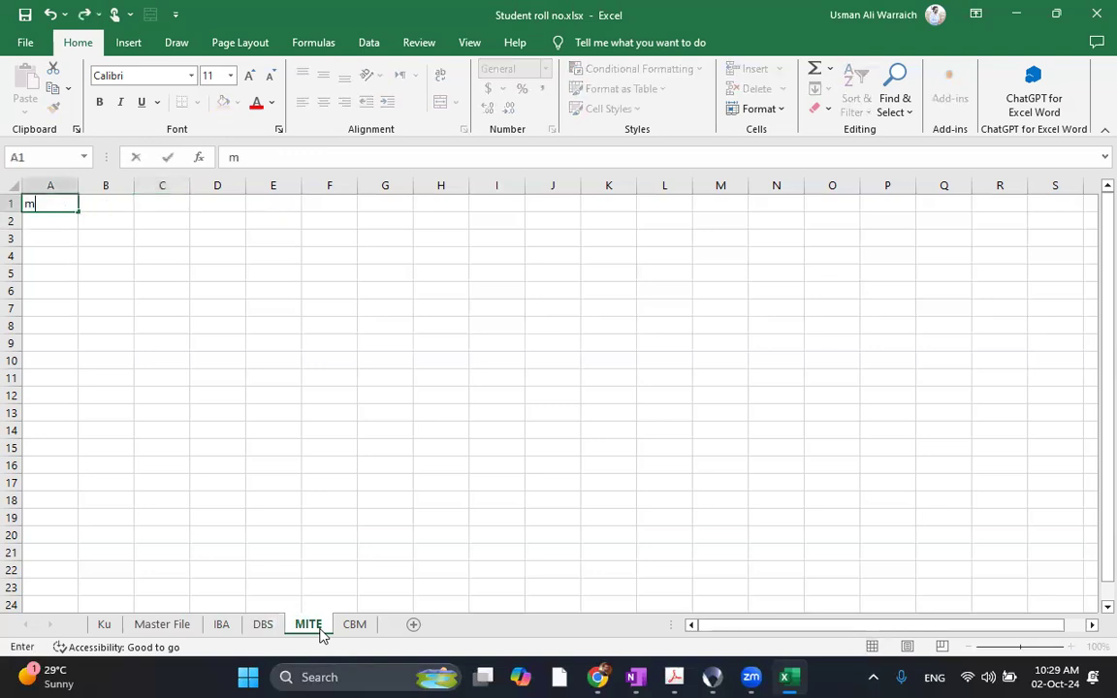
pyautogui.press('BackSpace')
pyautogui.write('loan')
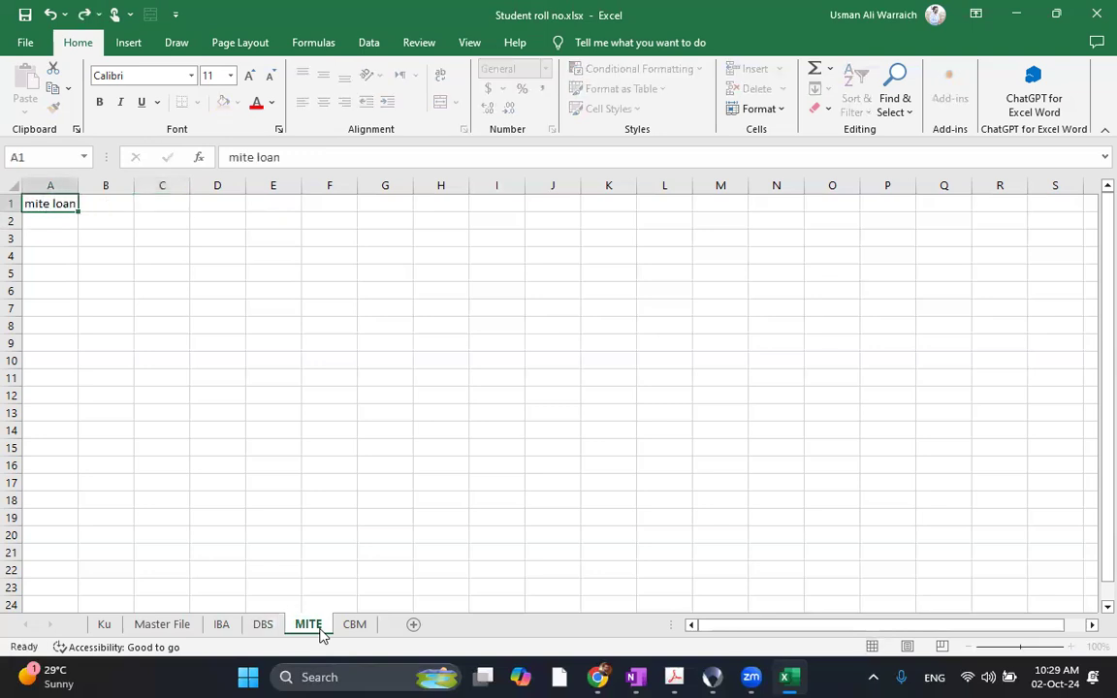
pyautogui.press('Return')
pyautogui.press('Right')
pyautogui.press('Up')
pyautogui.write('8000')
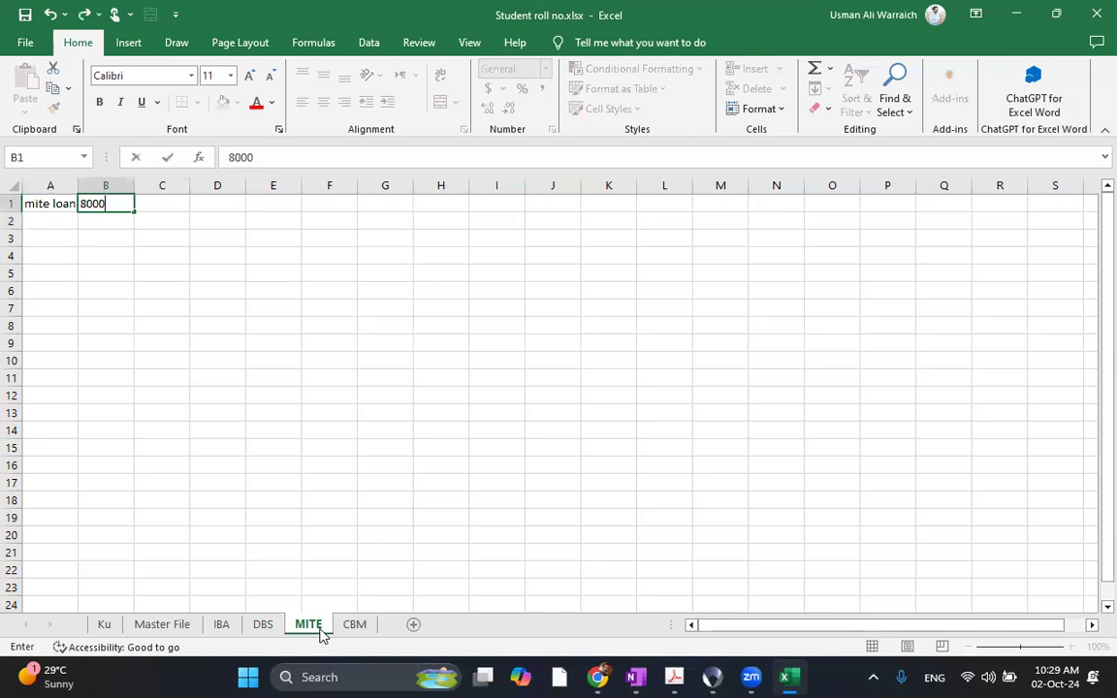
# Step: On the CBM sheet, enter the label "cbm loan" in A1 and the amount 42000 in B1
pyautogui.click(355, 627)
pyautogui.press('Up')
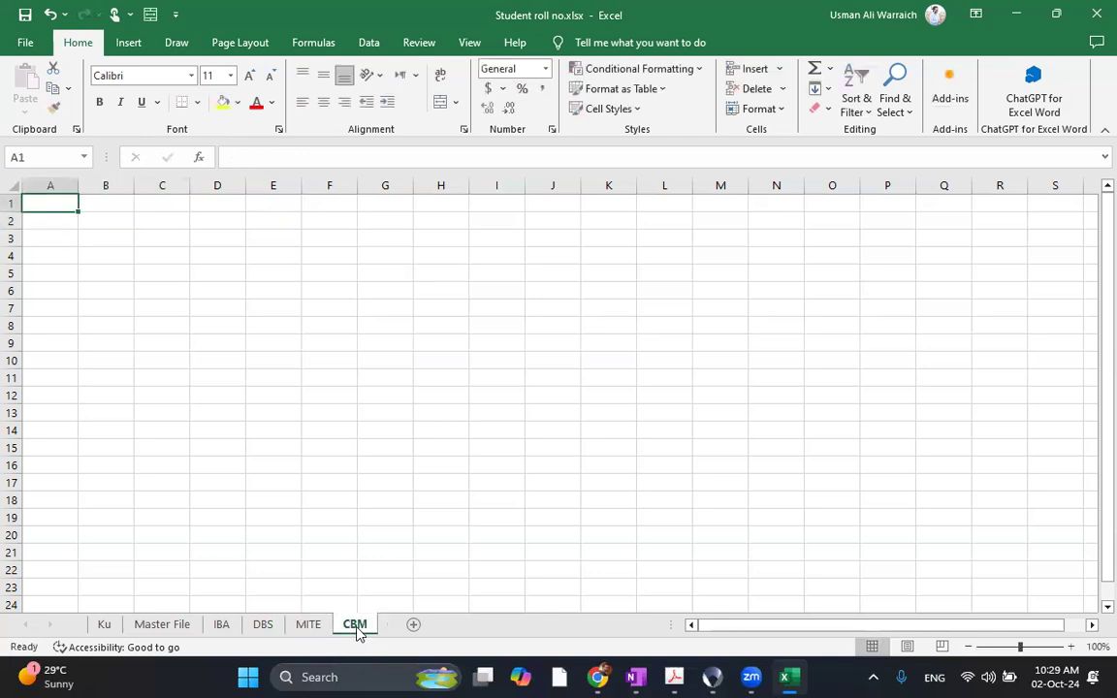
pyautogui.write('cbm loan')
pyautogui.press('Return')
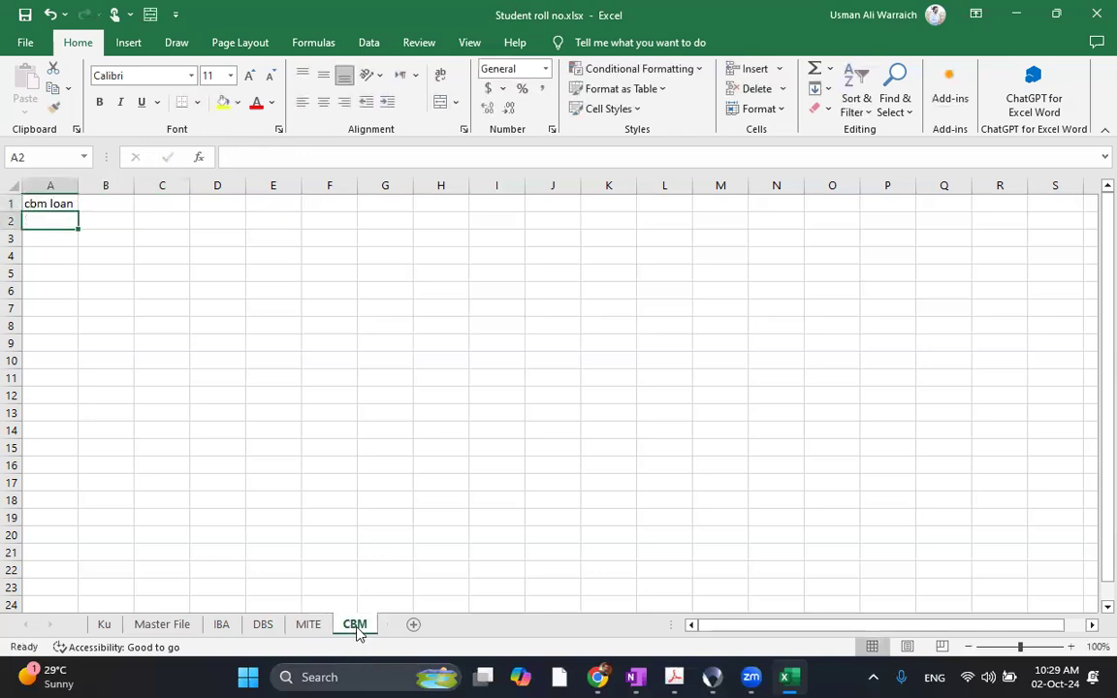
pyautogui.press('Right')
pyautogui.press('Up')
pyautogui.write('42000')
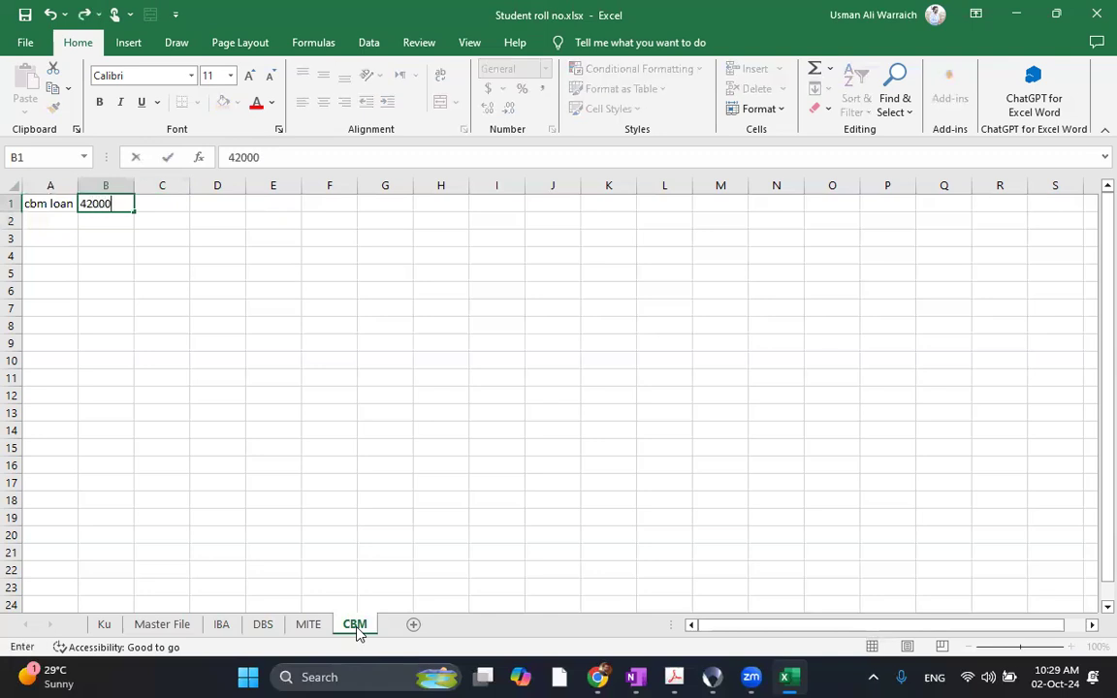
pyautogui.press('Return')
# Step: Move the Master File sheet in front of the Ku sheet so it comes first in the workbook
pyautogui.click(179, 631)
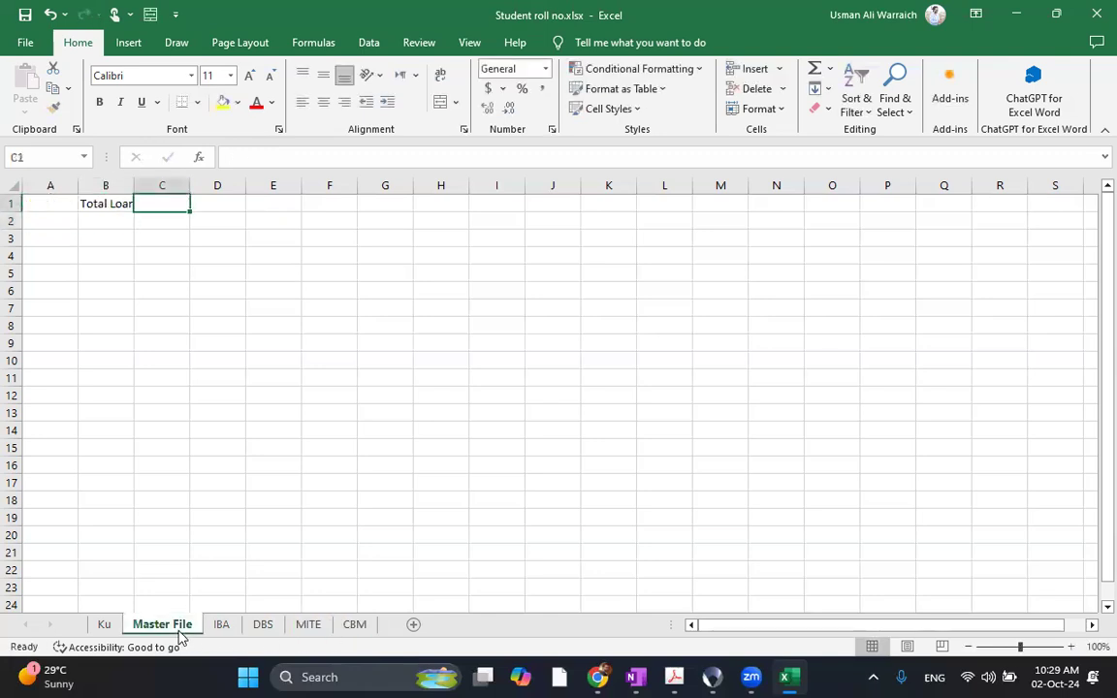
pyautogui.moveTo(136, 632); pyautogui.dragTo(112, 635)
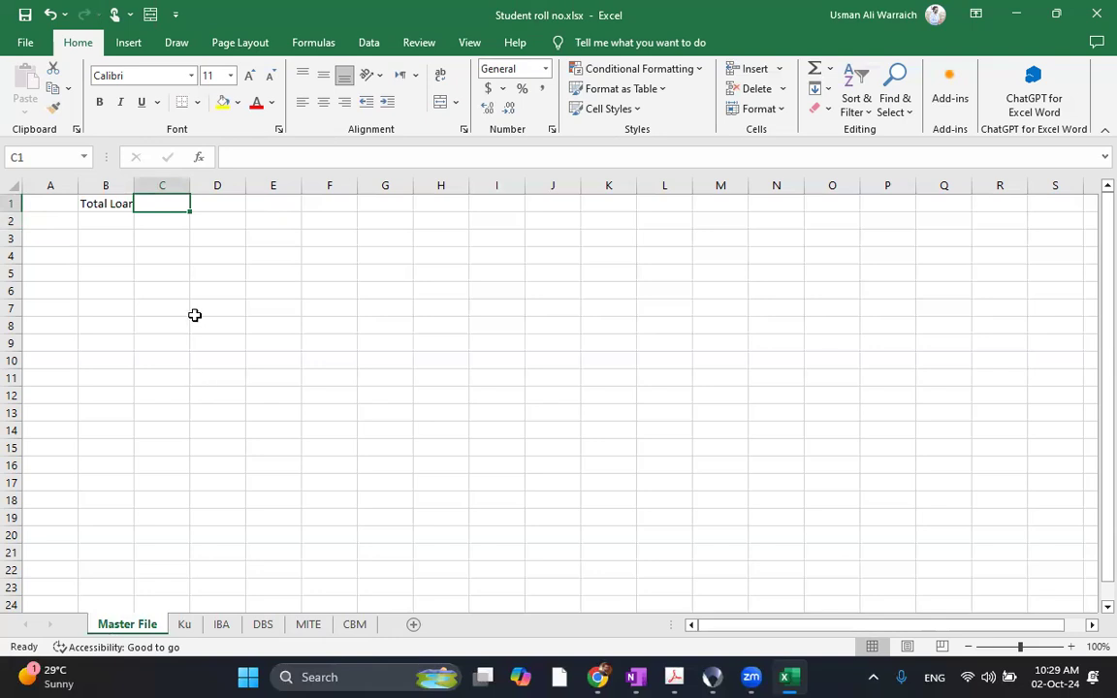
# Step: In Master File cell C1, build the cross-sheet formula =Ku!B11+IBA!B1+DBS!B1+MITE!B1+CBM!B1 and select the cell to review it
pyautogui.write('=')
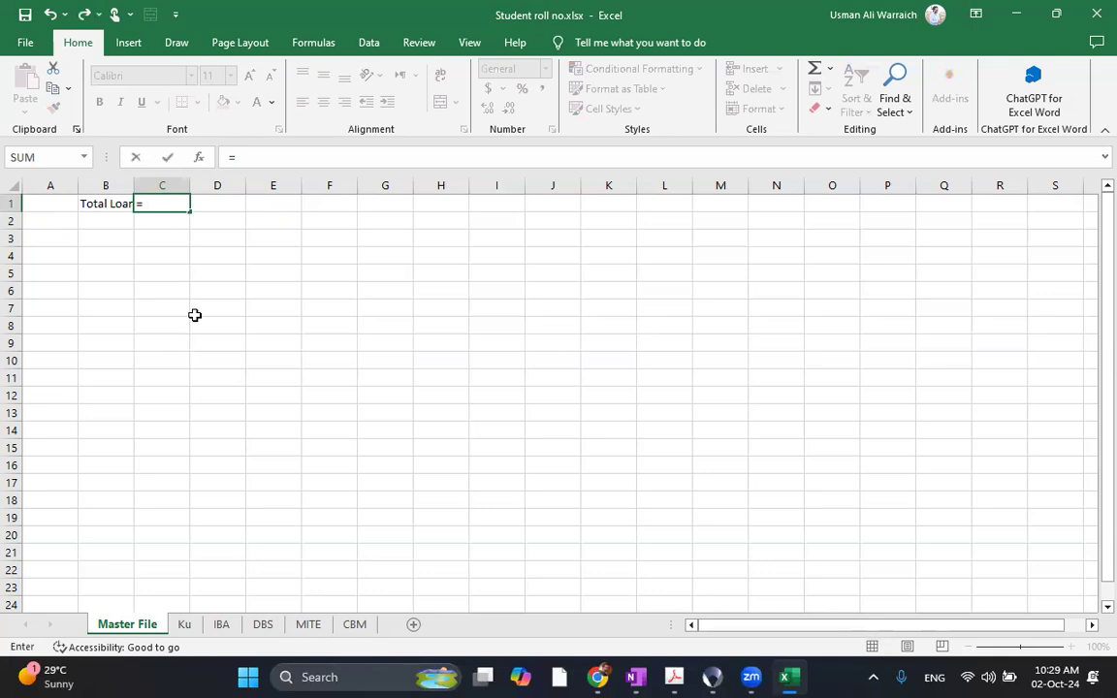
pyautogui.click(183, 626)
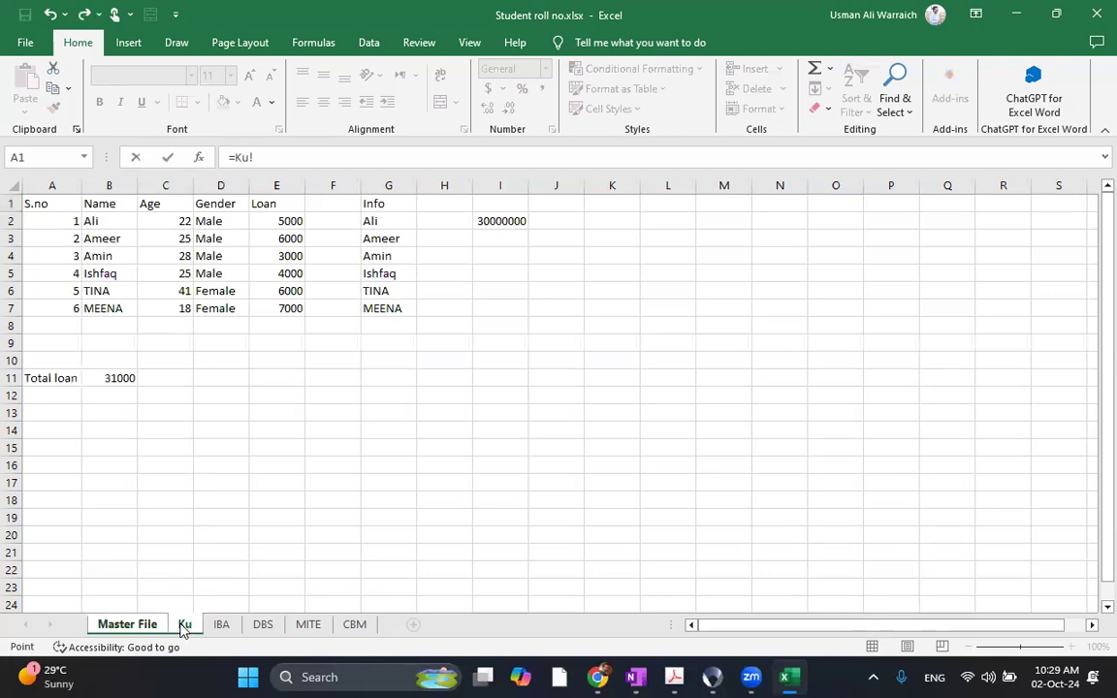
pyautogui.click(115, 378)
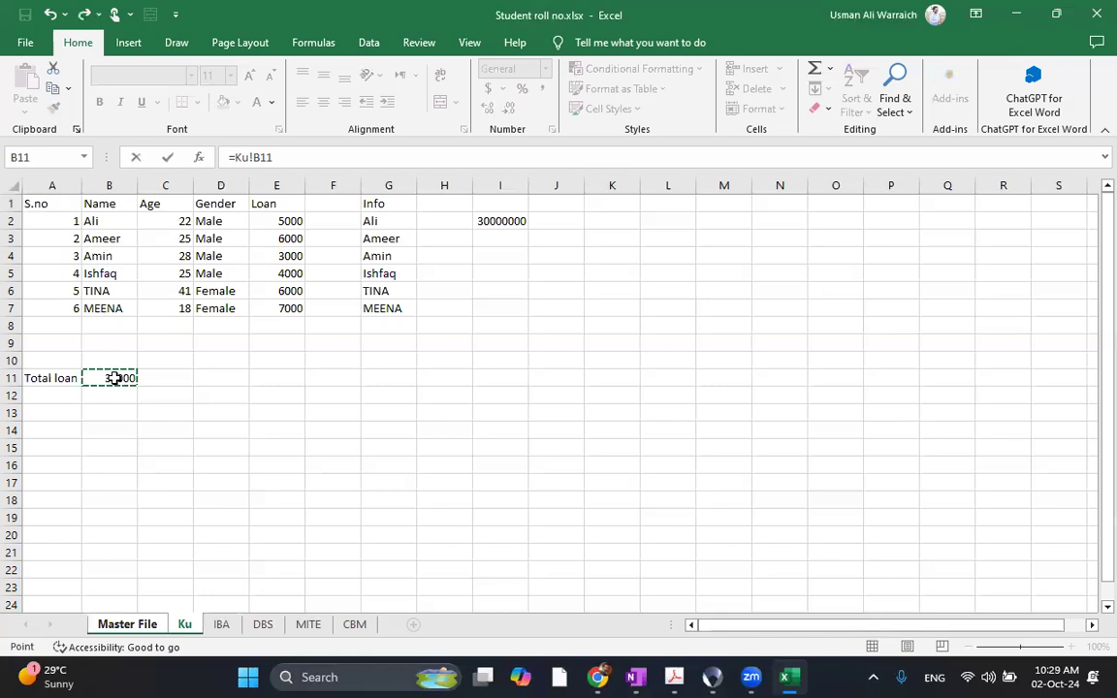
pyautogui.write('+')
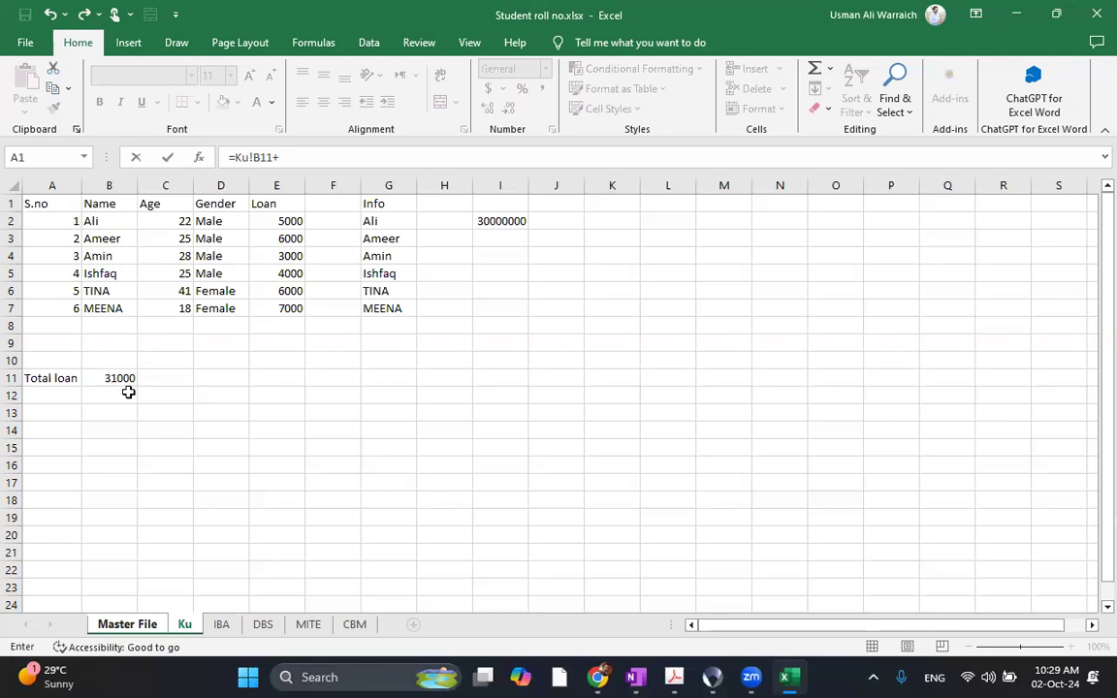
pyautogui.click(222, 626)
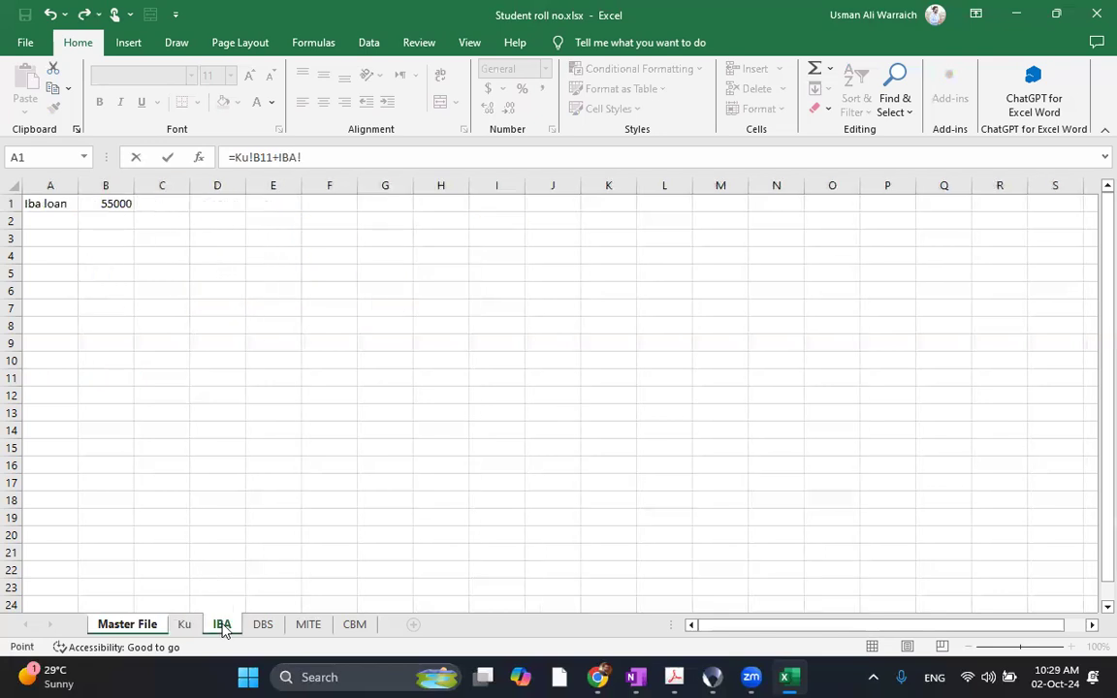
pyautogui.click(117, 204)
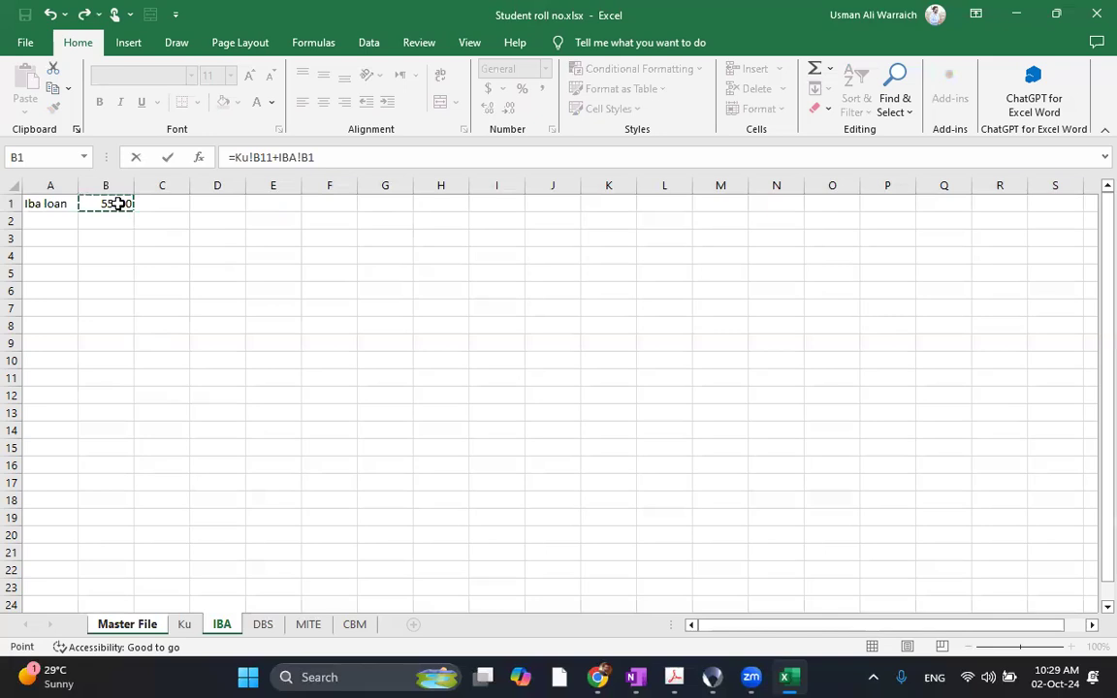
pyautogui.write('+')
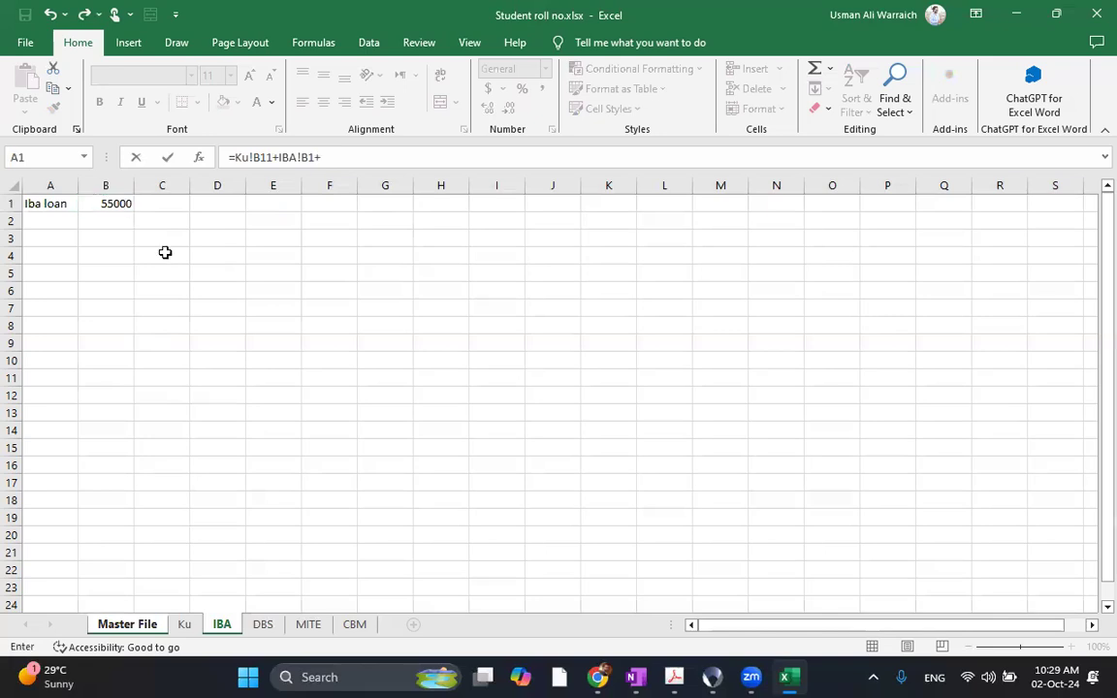
pyautogui.click(256, 626)
pyautogui.click(113, 205)
pyautogui.write('+')
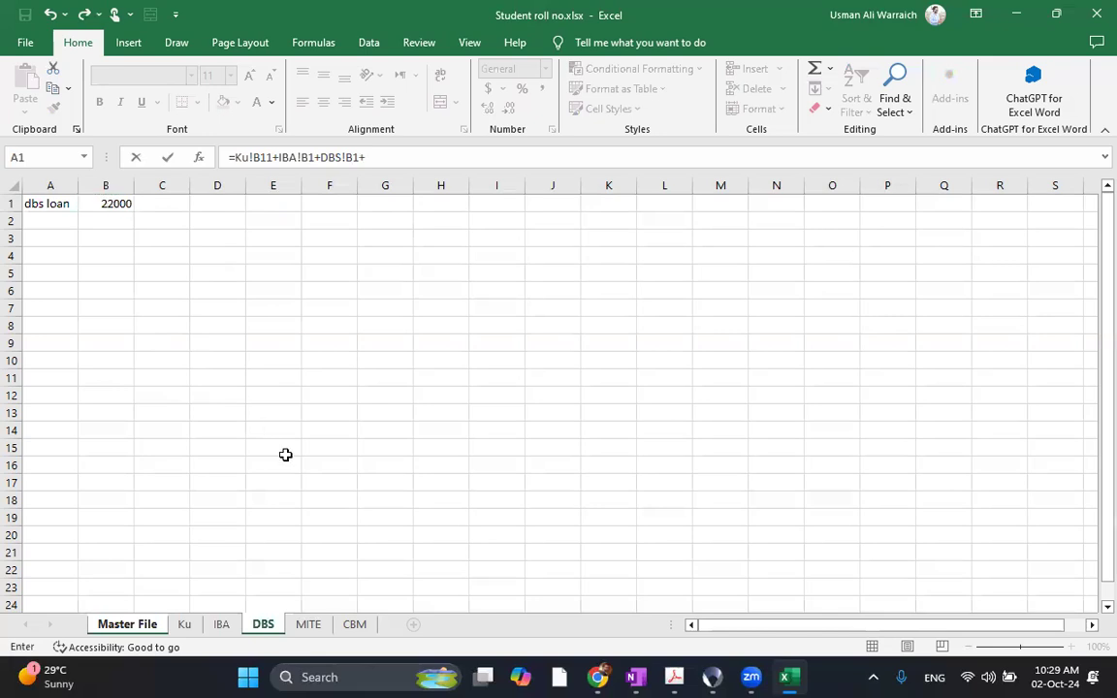
pyautogui.click(301, 632)
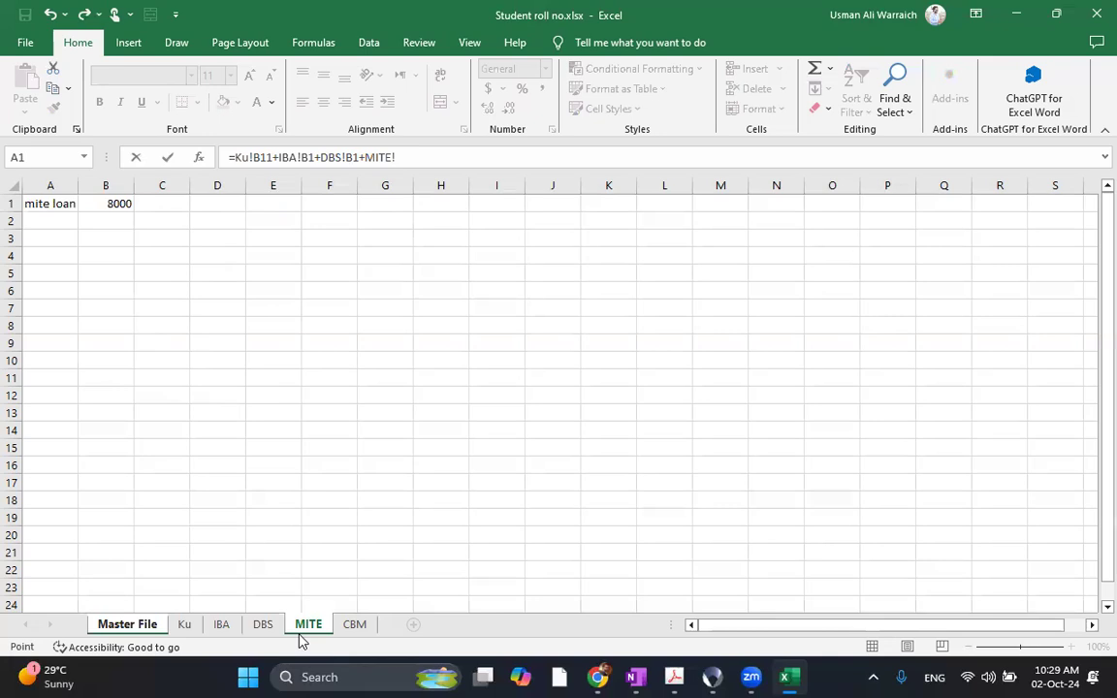
pyautogui.click(114, 204)
pyautogui.write('+')
pyautogui.click(355, 628)
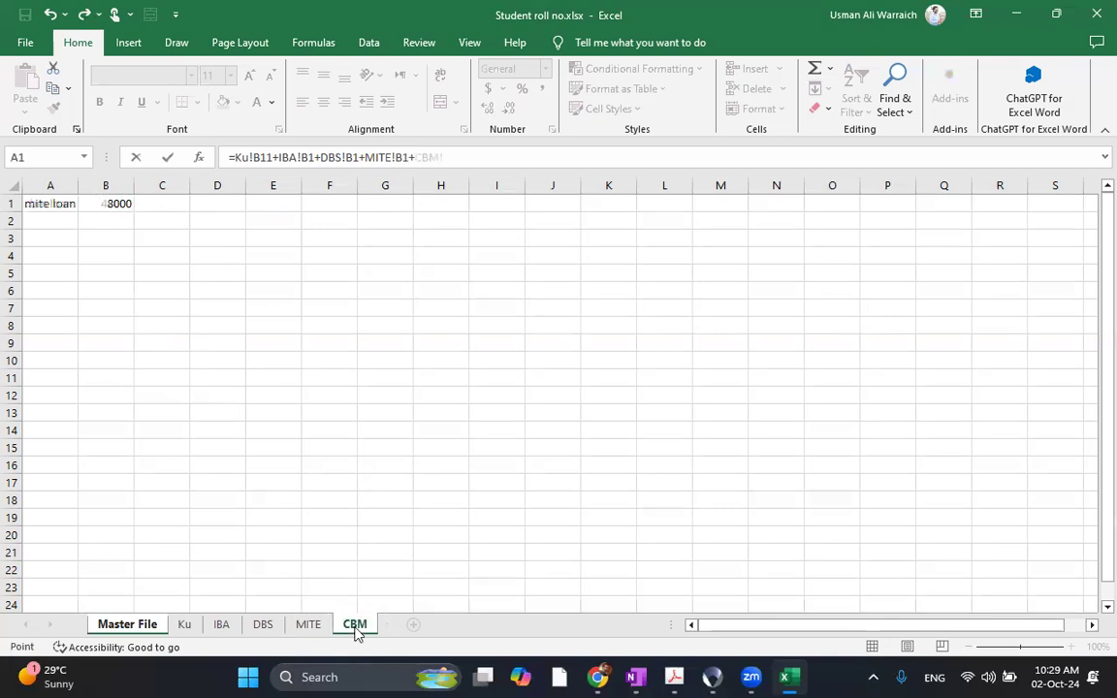
pyautogui.click(121, 203)
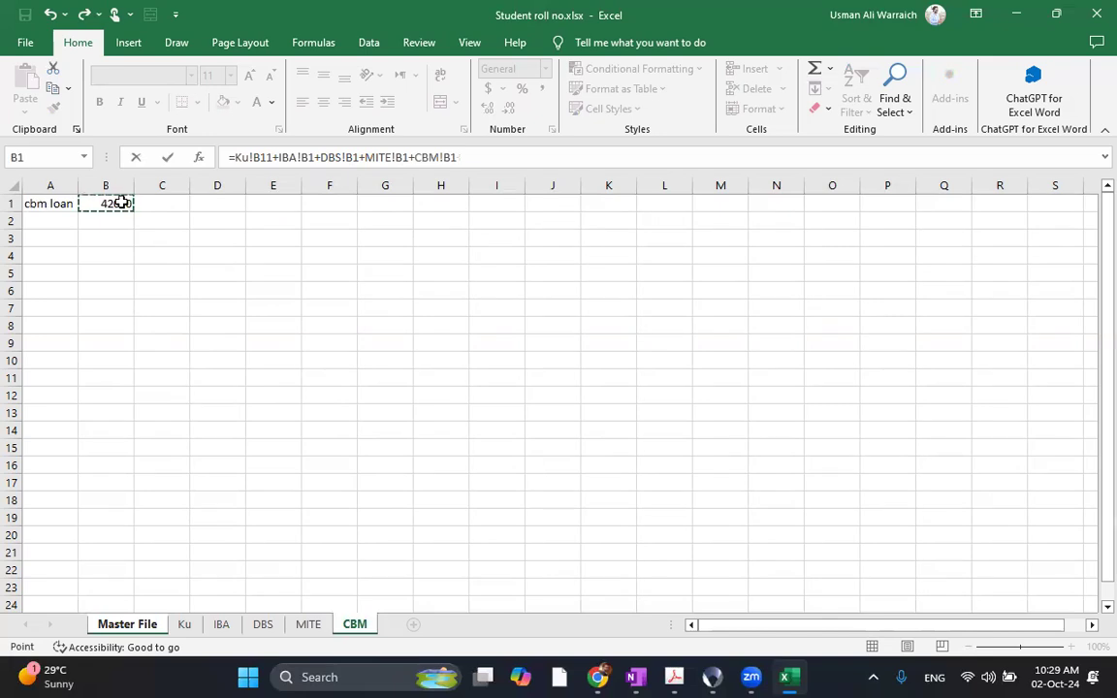
pyautogui.press('Return')
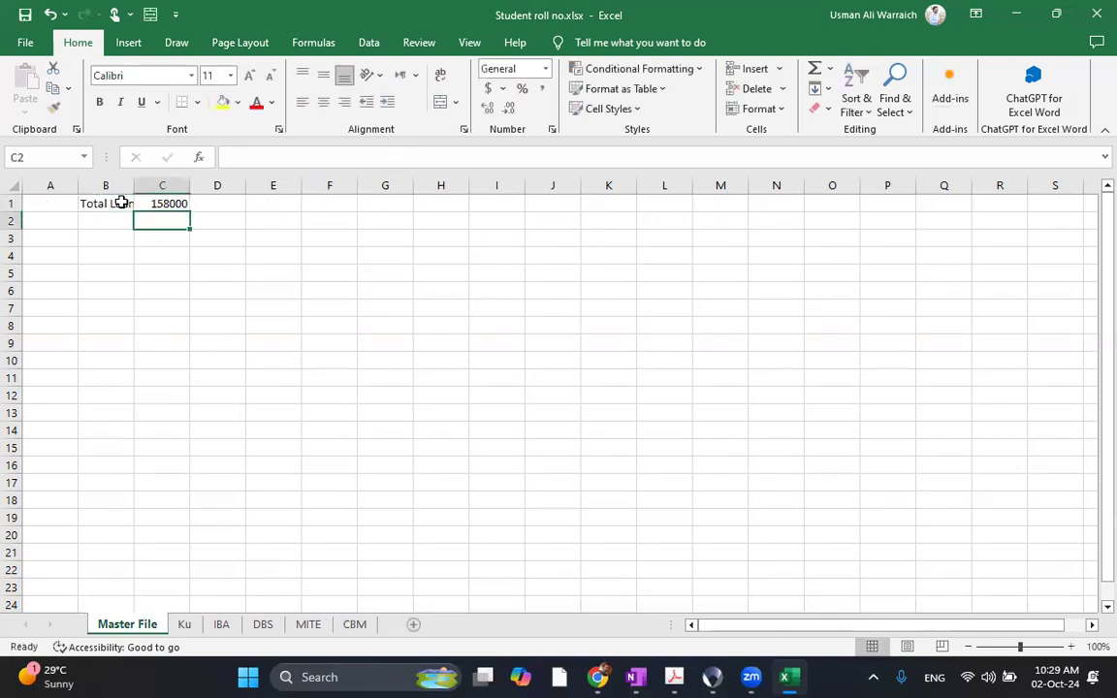
pyautogui.click(175, 205)
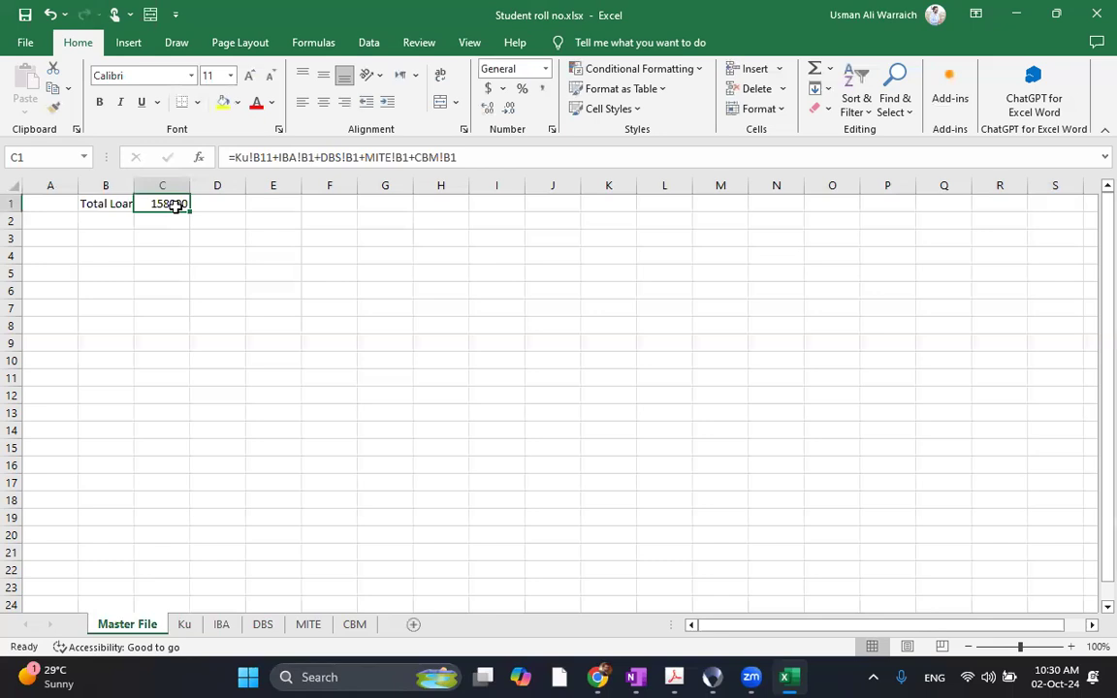
# Step: Set the loan amount in B1 of the CBM sheet to 44000 and check the total on the Master File sheet
pyautogui.click(358, 630)
pyautogui.press('Up')
pyautogui.write('44000')
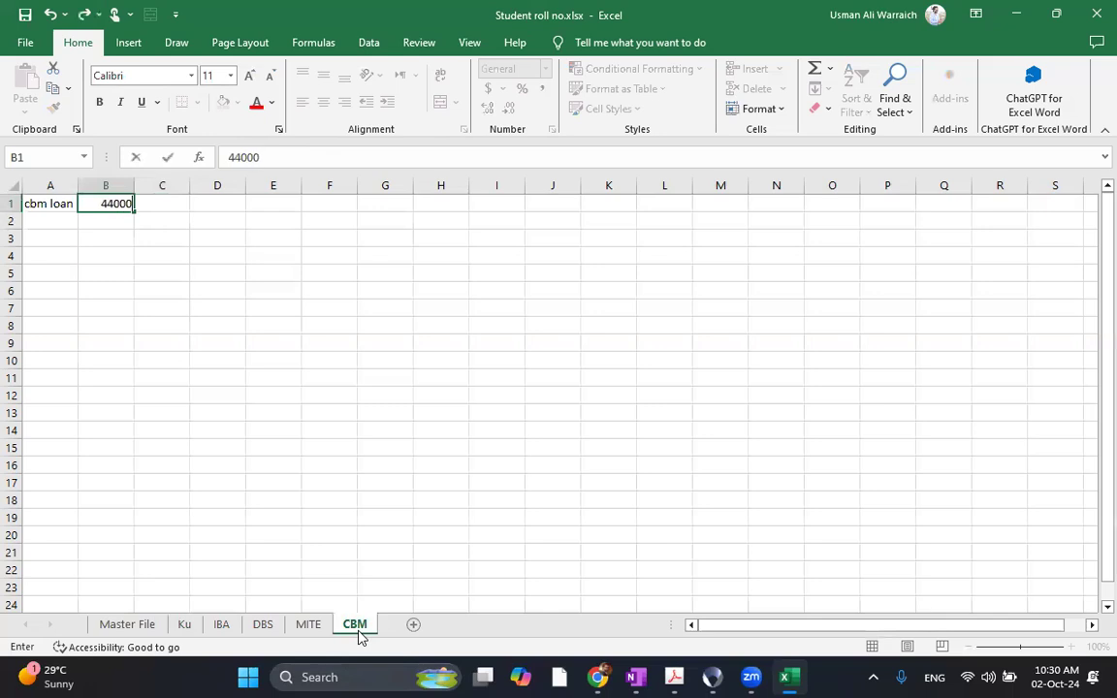
pyautogui.press('Return')
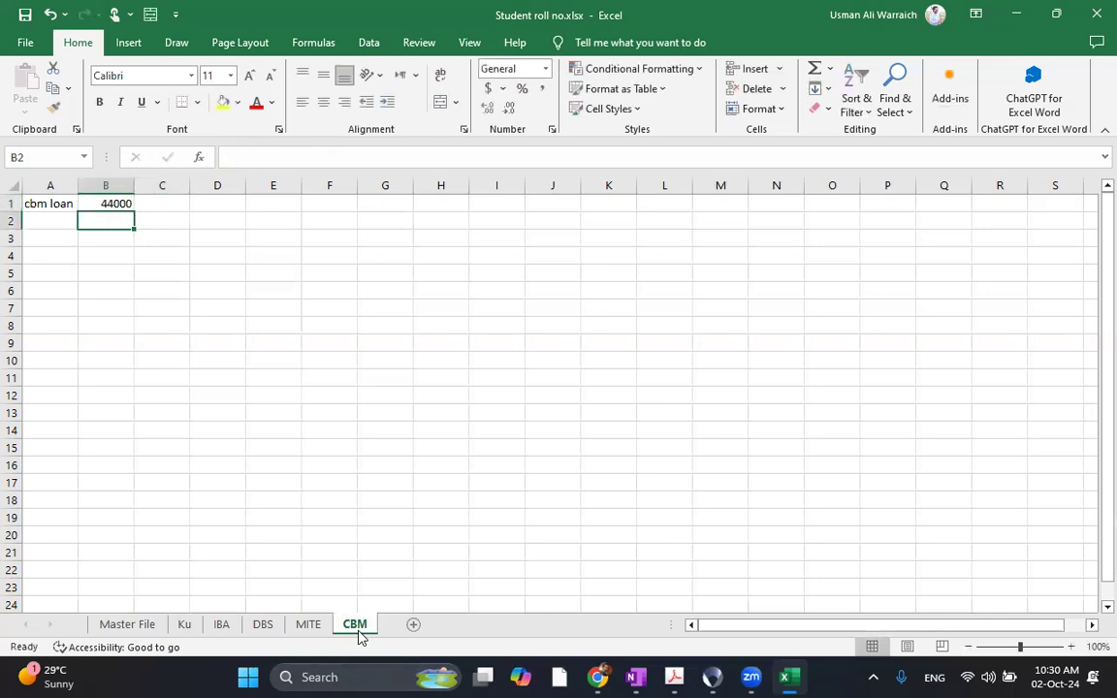
pyautogui.click(149, 632)
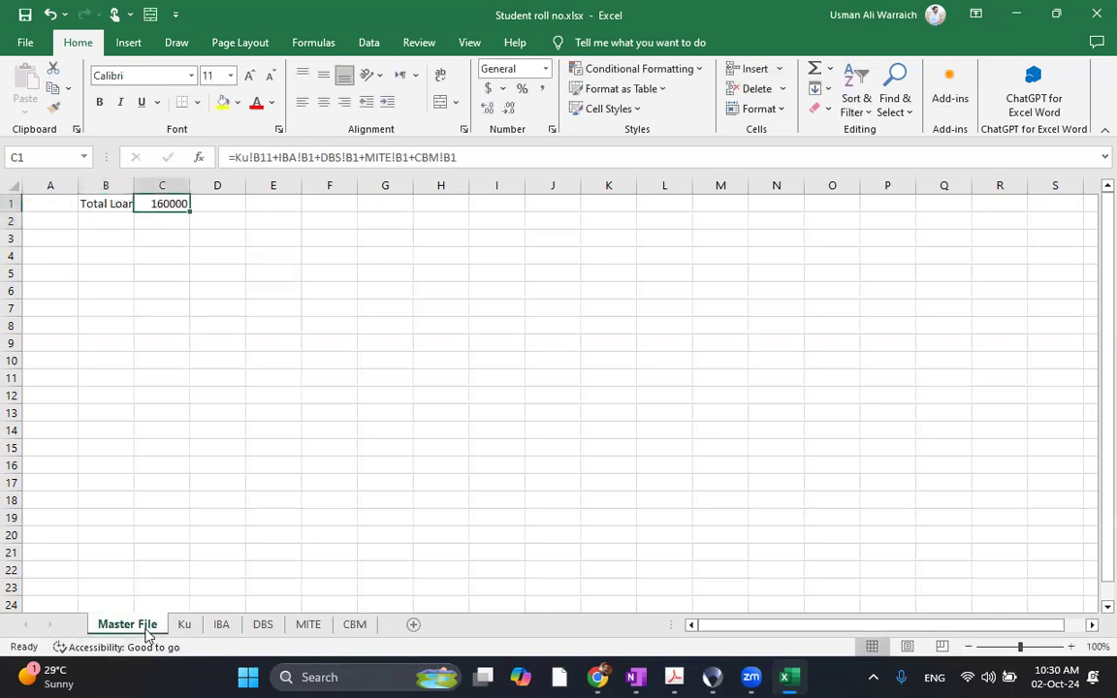